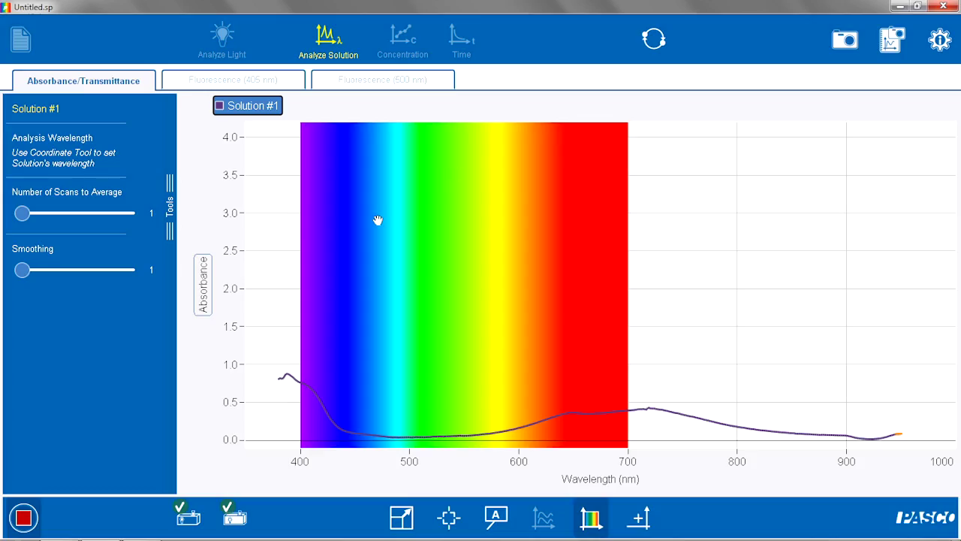
- Stretch the absorbance axis to 0–1.6 so the Solution #1 spectrum fills the graph
{"action": "left_click_drag", "start_coordinate": [231, 363], "coordinate": [228, 261]}
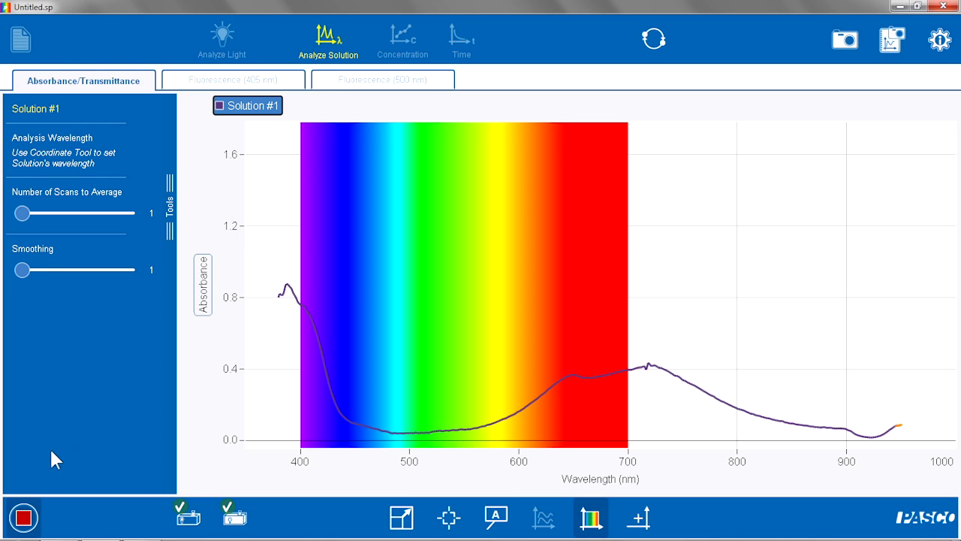
- Stop recording and mark 645.63 nm (absorbance 0.36) on the curve as the analysis wavelength
{"action": "left_click", "coordinate": [25, 517]}
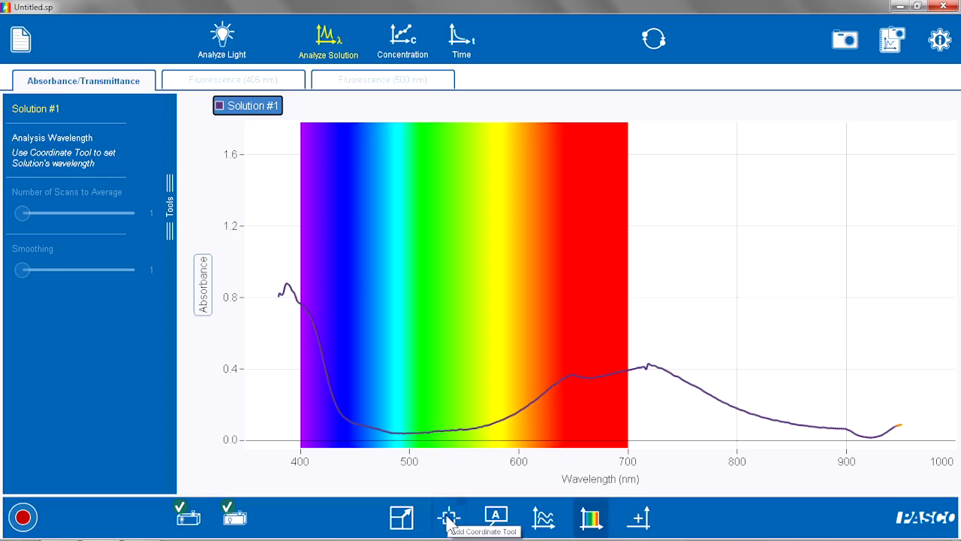
{"action": "left_click", "coordinate": [449, 518]}
{"action": "mouse_move", "coordinate": [375, 198]}
{"action": "left_mouse_down"}
{"action": "mouse_move", "coordinate": [491, 302]}
{"action": "mouse_move", "coordinate": [549, 328]}
{"action": "mouse_move", "coordinate": [566, 352]}
{"action": "left_mouse_up"}
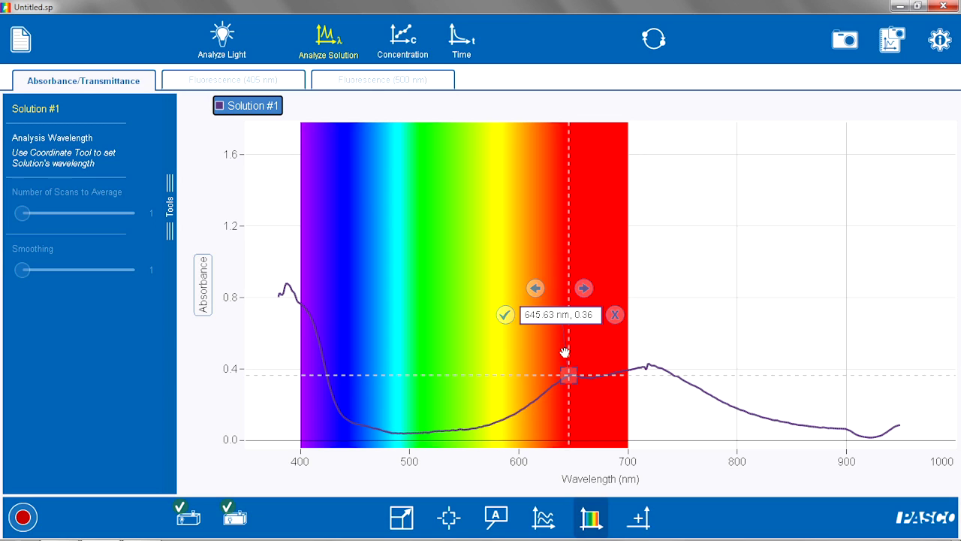
{"action": "left_click", "coordinate": [504, 315]}
{"action": "left_click", "coordinate": [557, 316]}
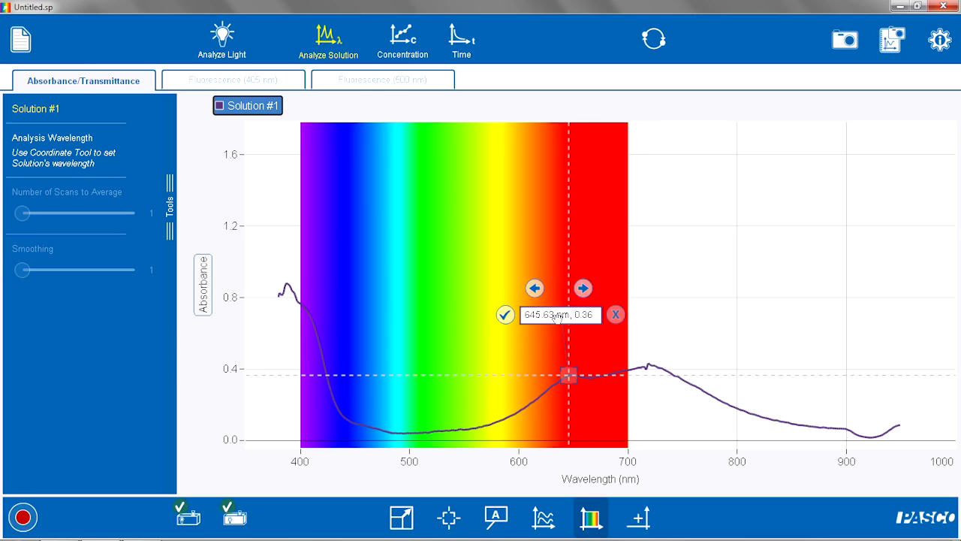
{"action": "left_click", "coordinate": [505, 315]}
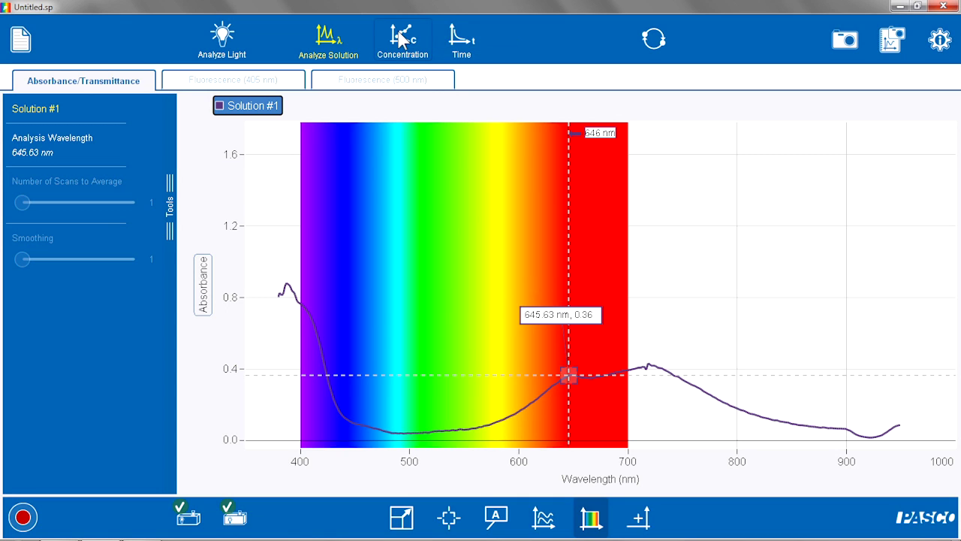
- Switch to the Concentration calibration view and start recording the standards' absorbances
{"action": "left_click", "coordinate": [401, 39]}
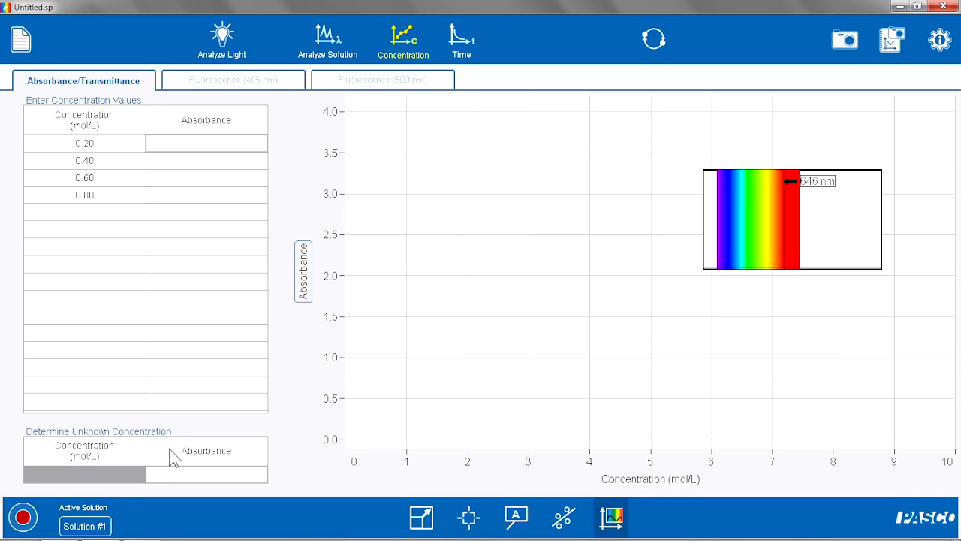
{"action": "left_click", "coordinate": [23, 516]}
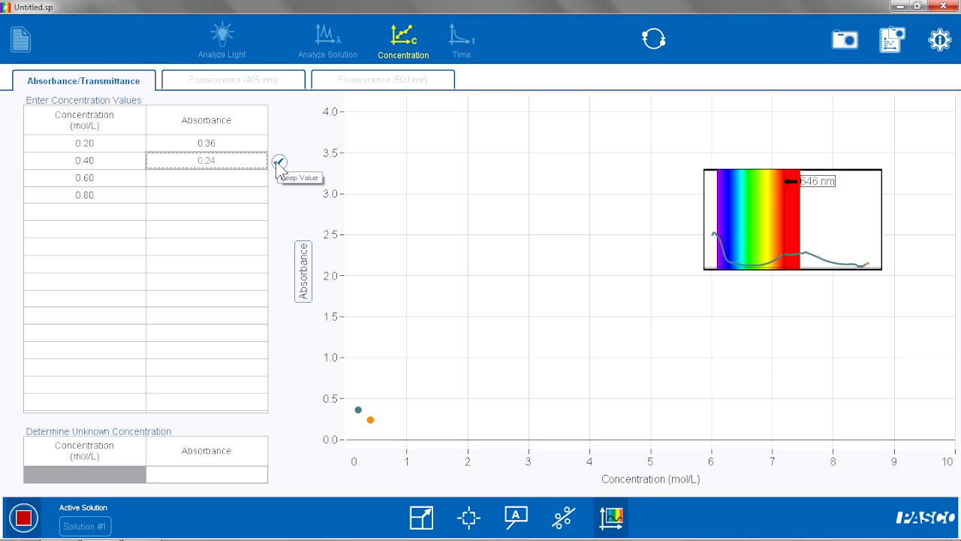
- Keep 0.24 absorbance for the second standard and set its concentration to 0.14
{"action": "left_click", "coordinate": [279, 163]}
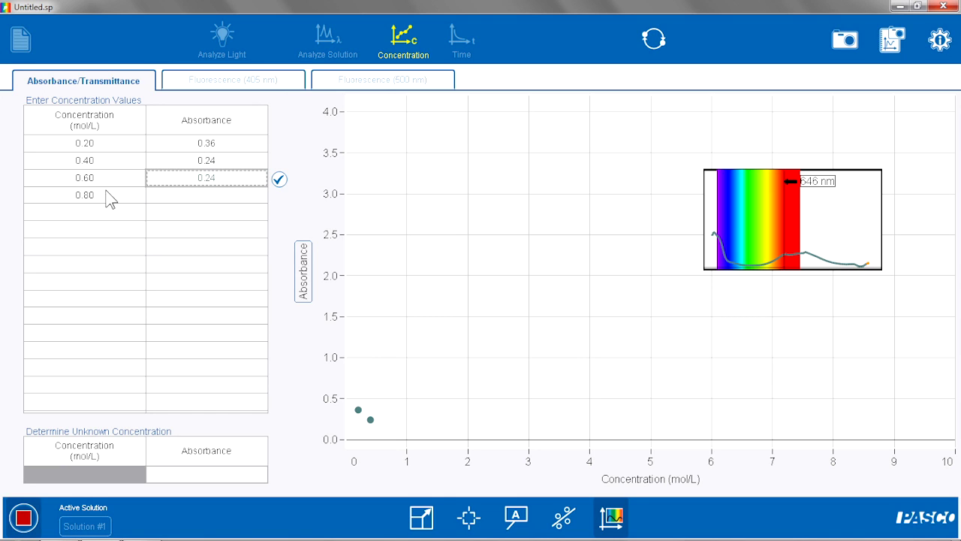
{"action": "left_click", "coordinate": [85, 161]}
{"action": "left_click", "coordinate": [96, 160]}
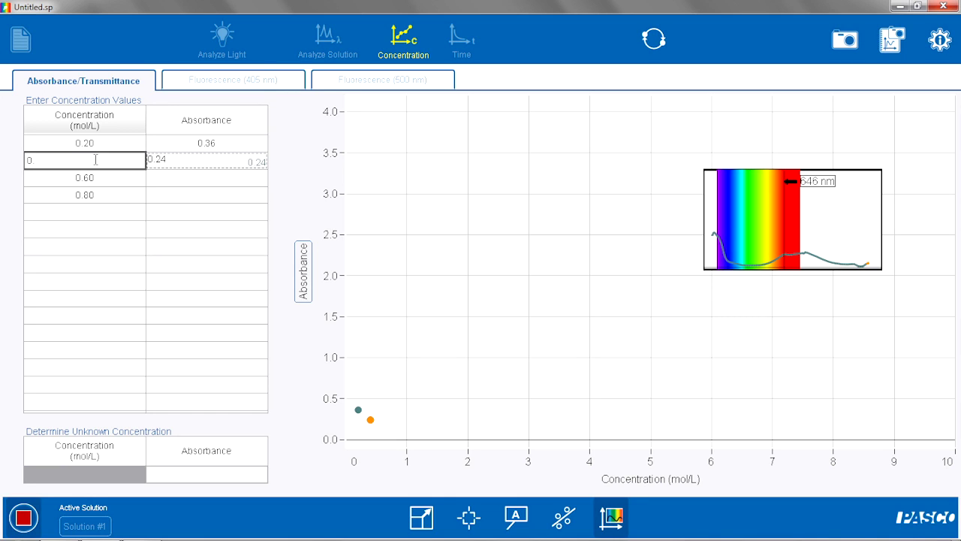
{"action": "left_click", "coordinate": [130, 182]}
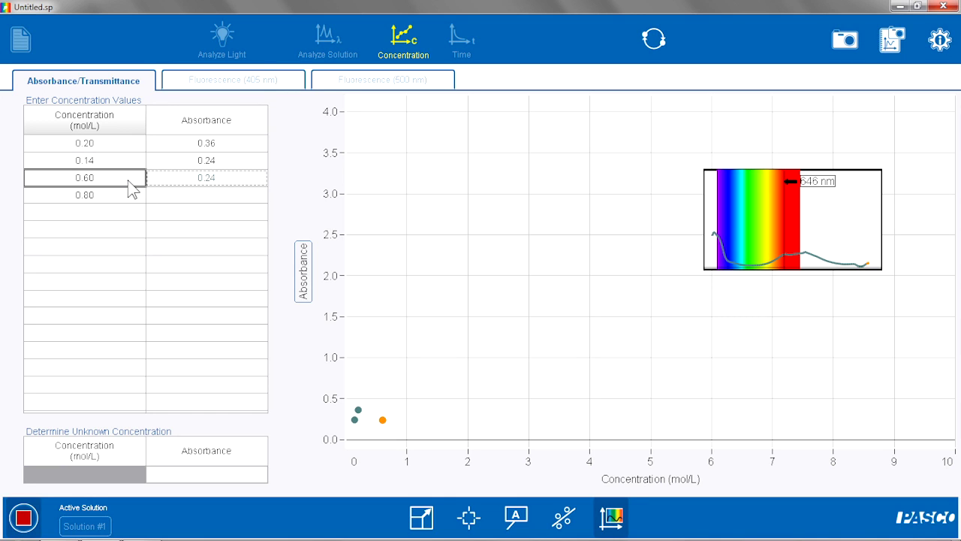
- Keep 0.14 absorbance for the third standard and set its concentration to 0.08
{"action": "left_click", "coordinate": [214, 178]}
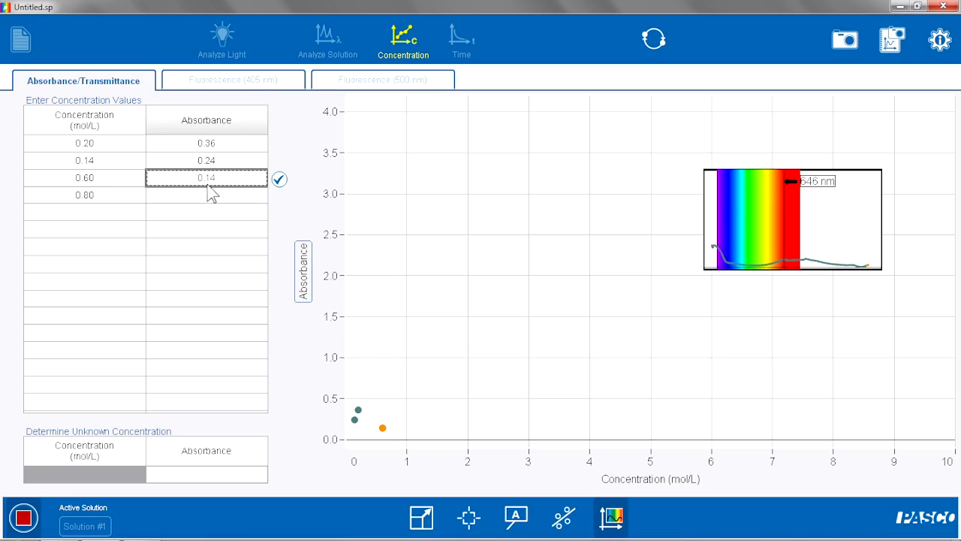
{"action": "left_click", "coordinate": [278, 180]}
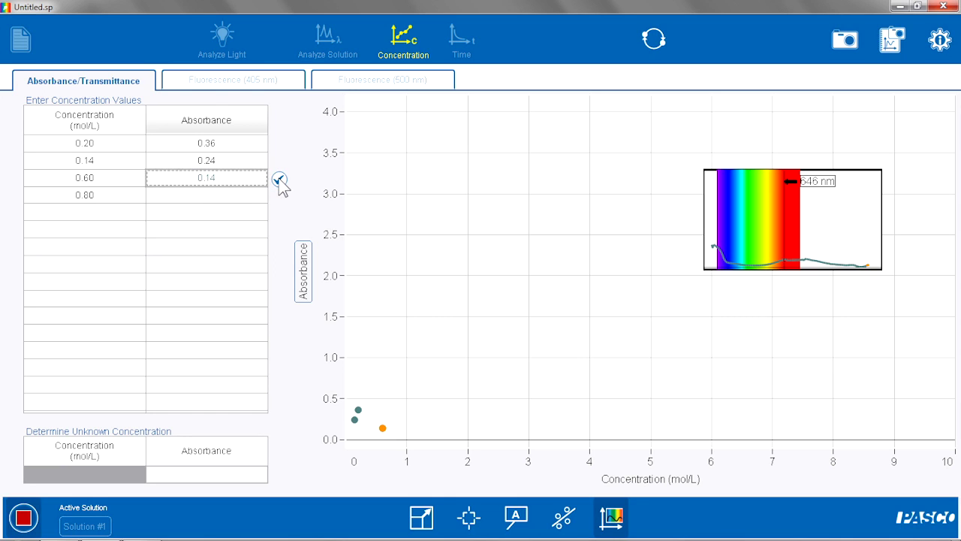
{"action": "left_click", "coordinate": [98, 180]}
{"action": "left_click", "coordinate": [97, 179]}
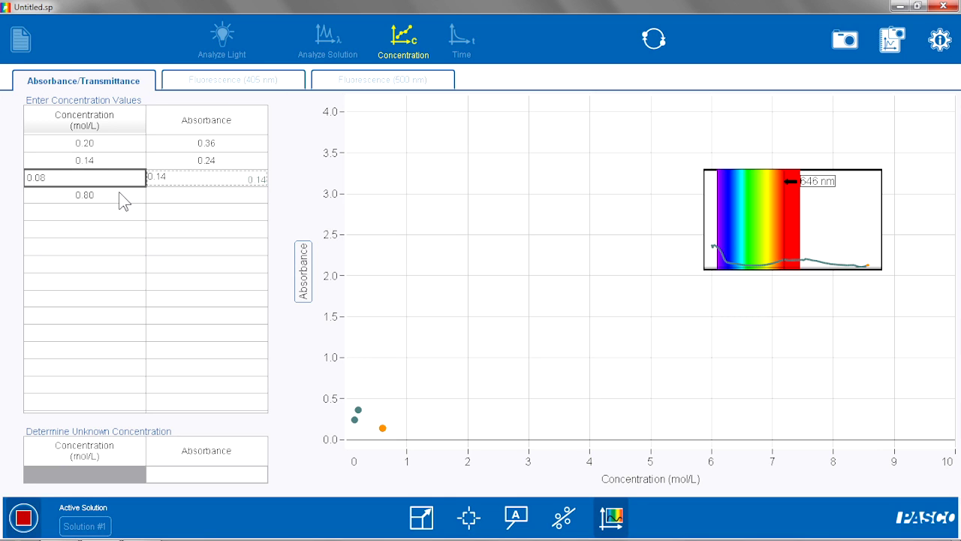
{"action": "left_click", "coordinate": [117, 194]}
- Remove the unused 0.80 standard row and stop collecting
{"action": "left_click", "coordinate": [117, 194]}
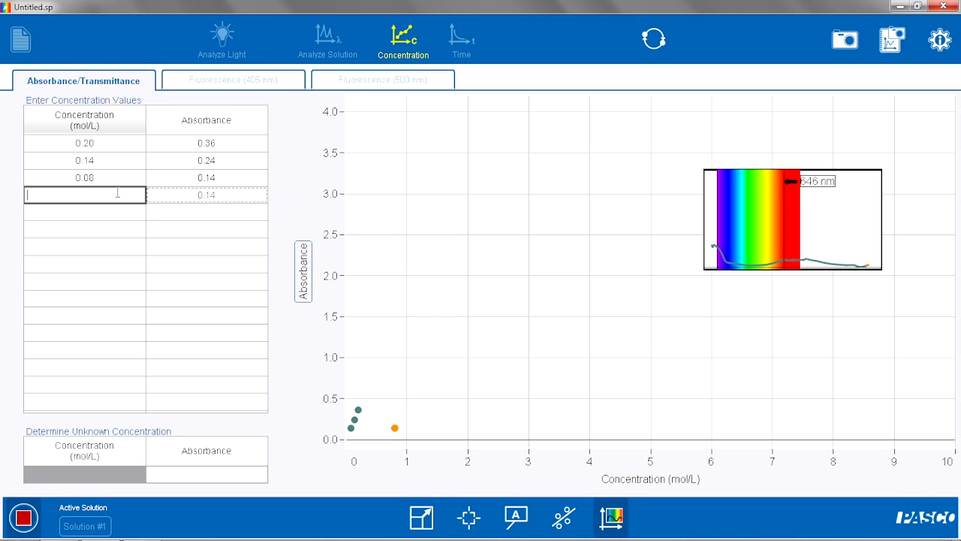
{"action": "left_click", "coordinate": [130, 183]}
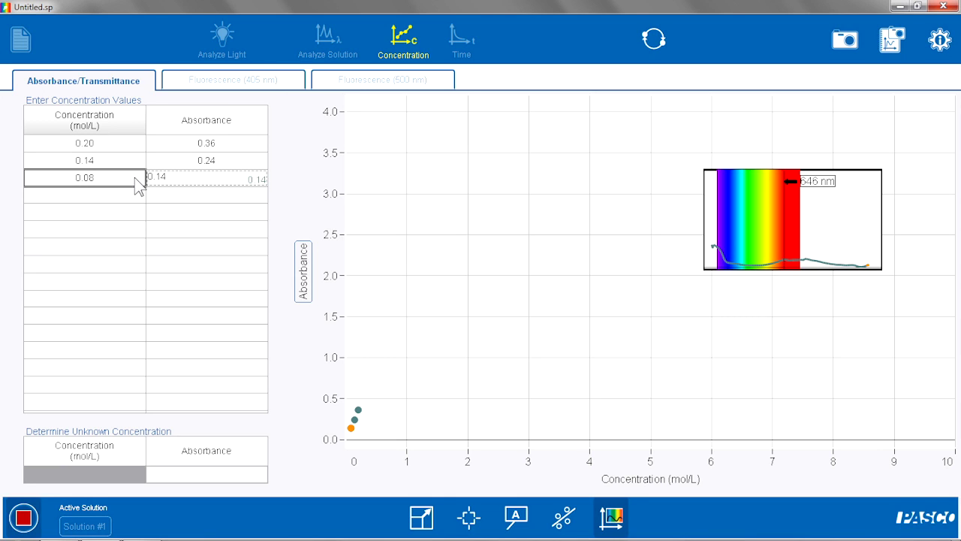
{"action": "left_click", "coordinate": [24, 517]}
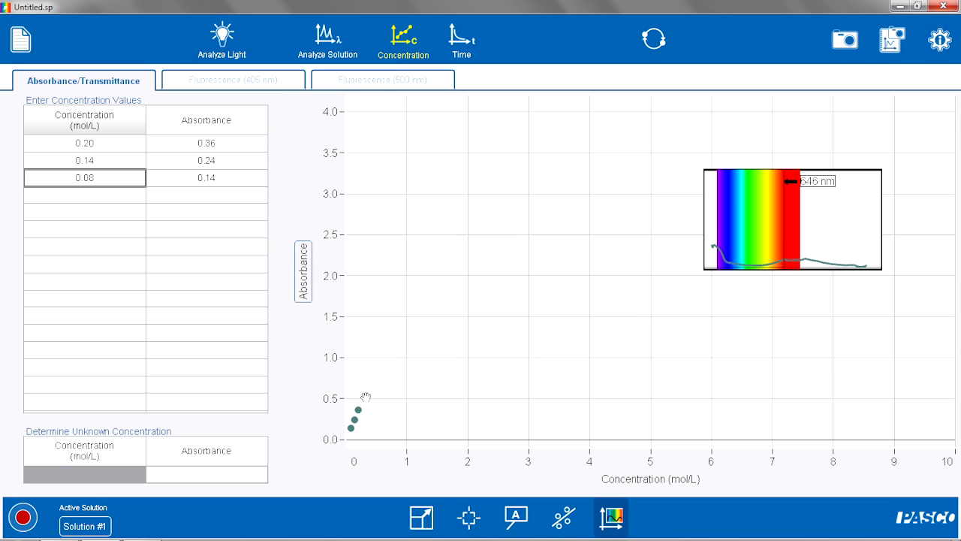
- Scale the graph to fit, widen concentration to ~0.37 and absorbance to ~0.72, and show a linear fit
{"action": "left_click", "coordinate": [423, 518]}
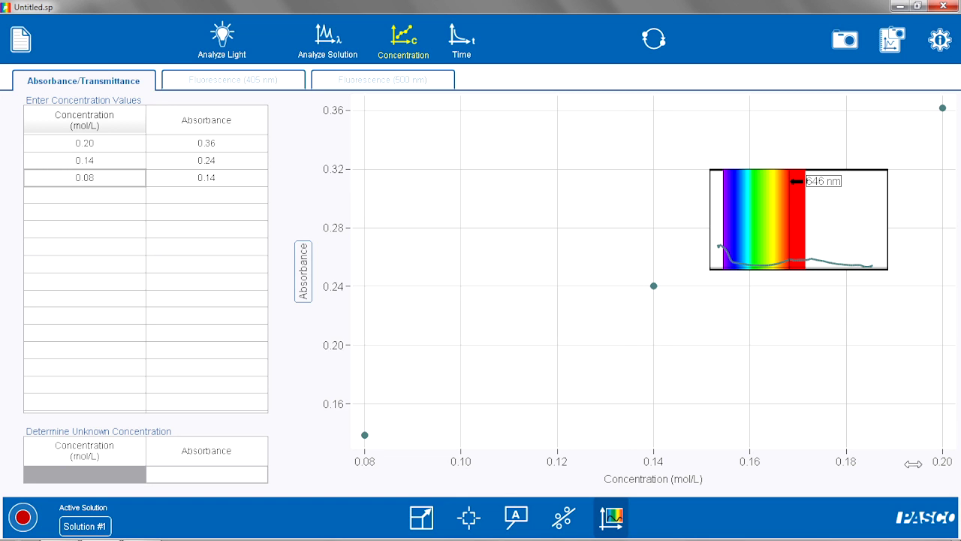
{"action": "left_click_drag", "start_coordinate": [912, 464], "coordinate": [536, 426]}
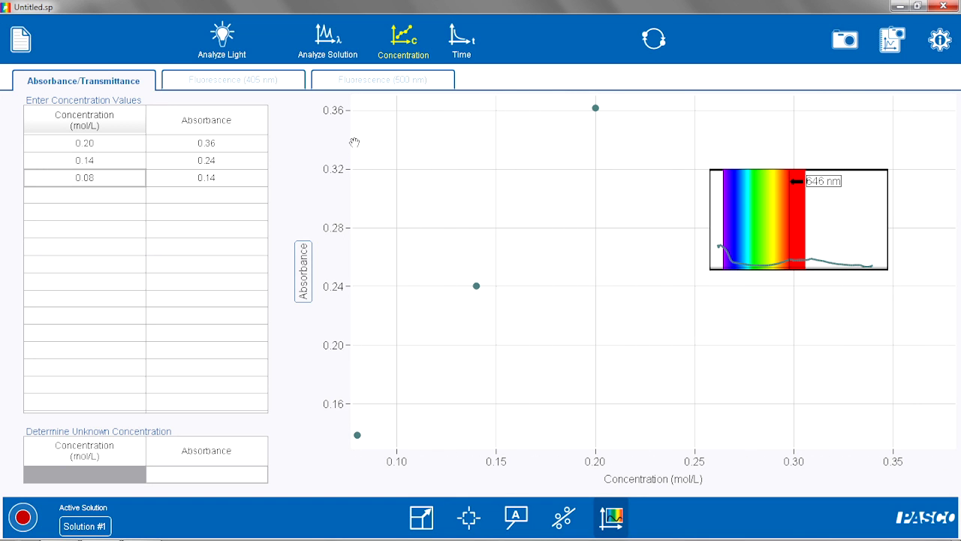
{"action": "left_click_drag", "start_coordinate": [329, 143], "coordinate": [321, 327]}
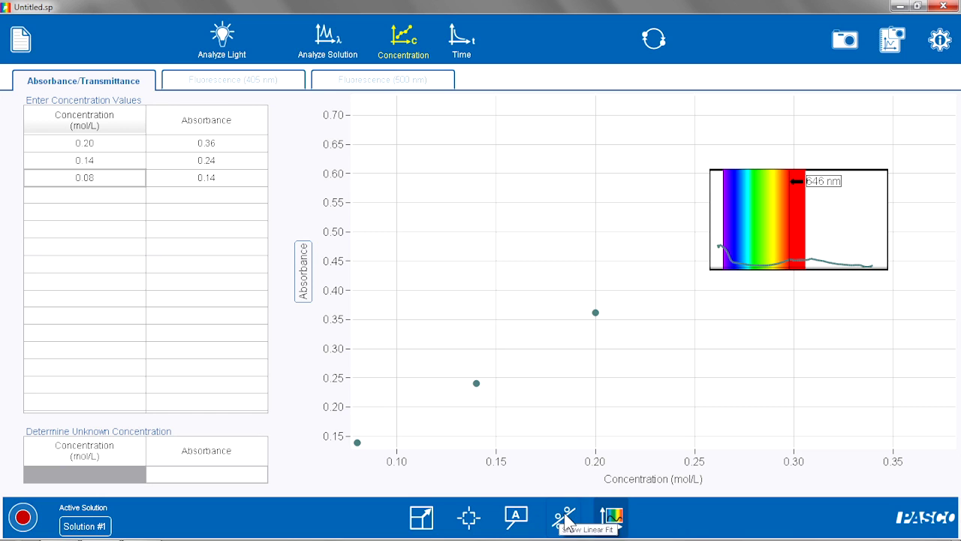
{"action": "left_click", "coordinate": [565, 518]}
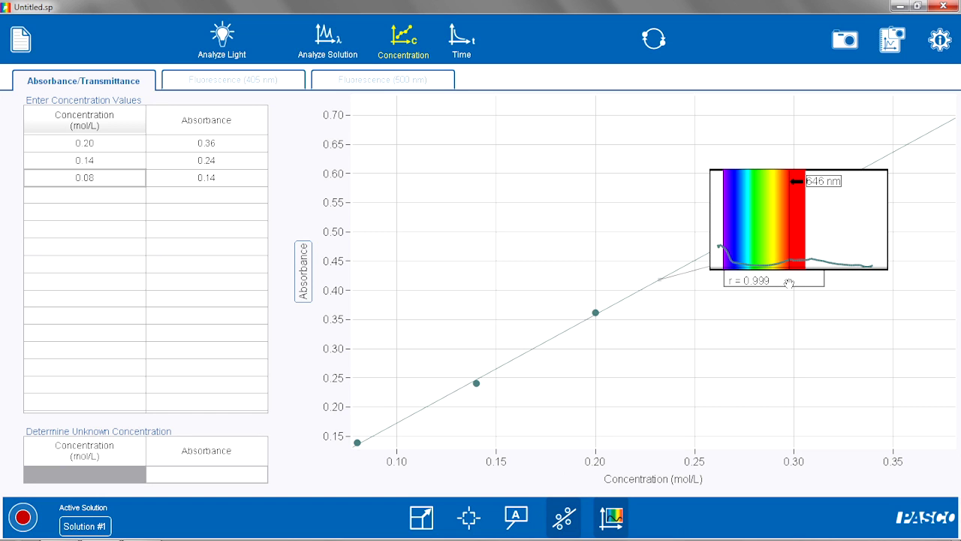
- Move the spectrum inset to the upper left and the r = 0.999 fit box to the lower right
{"action": "left_click_drag", "start_coordinate": [757, 209], "coordinate": [471, 170]}
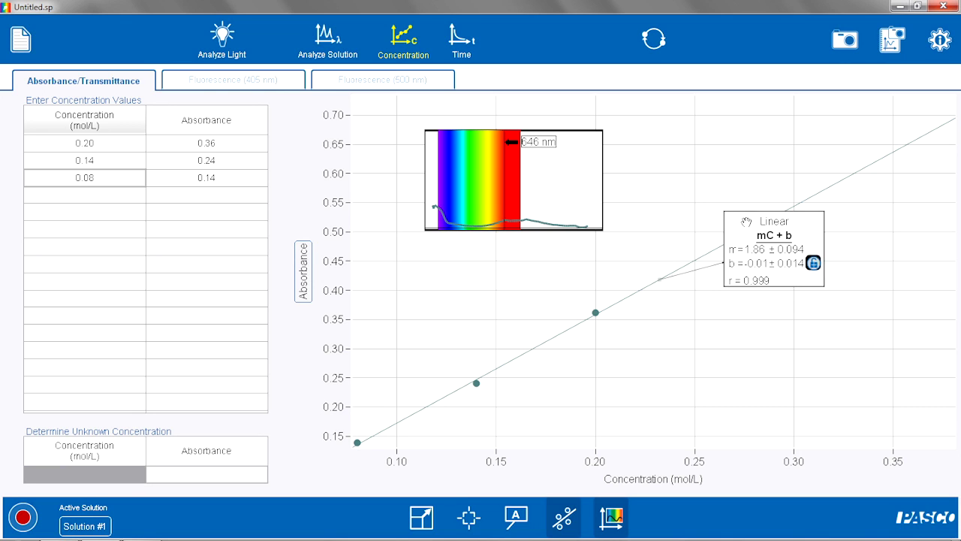
{"action": "left_click_drag", "start_coordinate": [741, 219], "coordinate": [813, 278]}
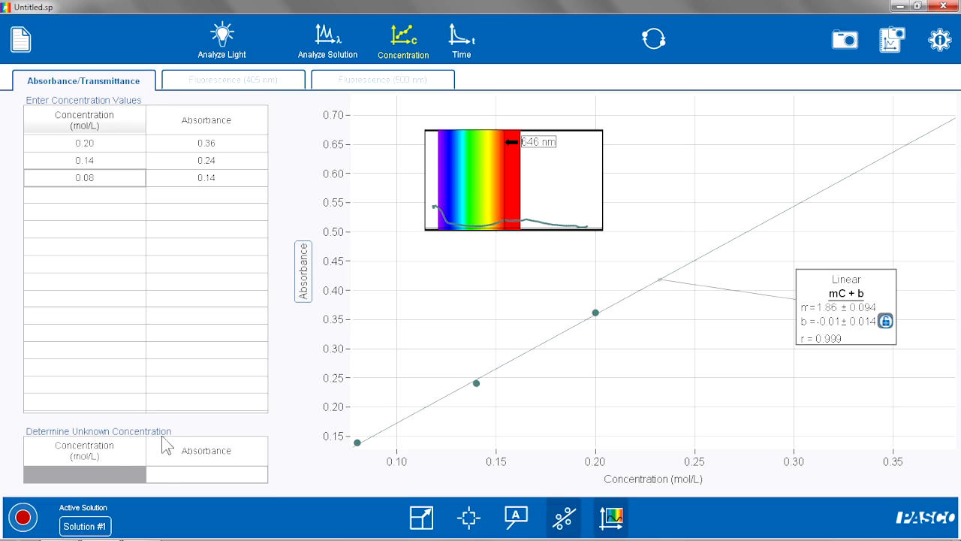
{"action": "left_click", "coordinate": [192, 473]}
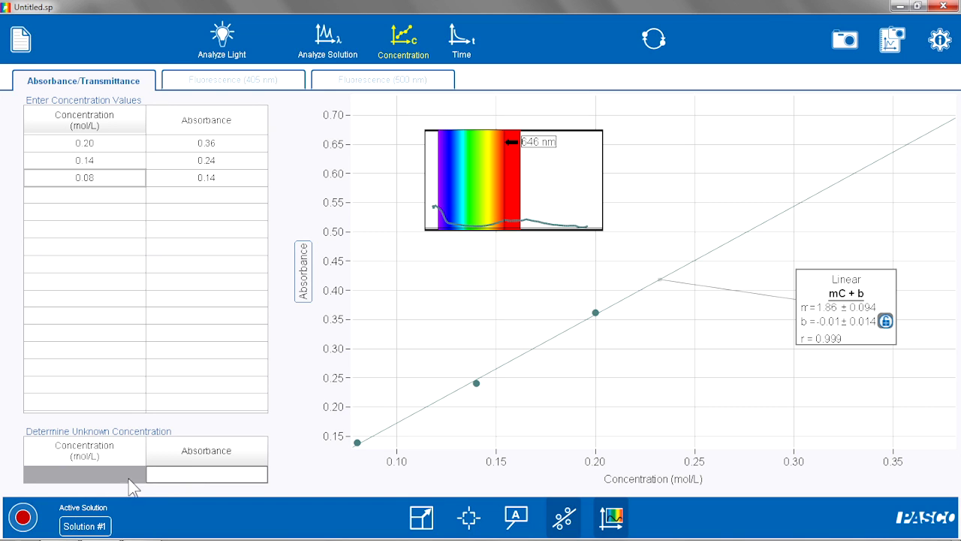
- Record the unknown's 0.18 absorbance and rescale the concentration axis to 0.08–0.36
{"action": "left_click", "coordinate": [22, 516]}
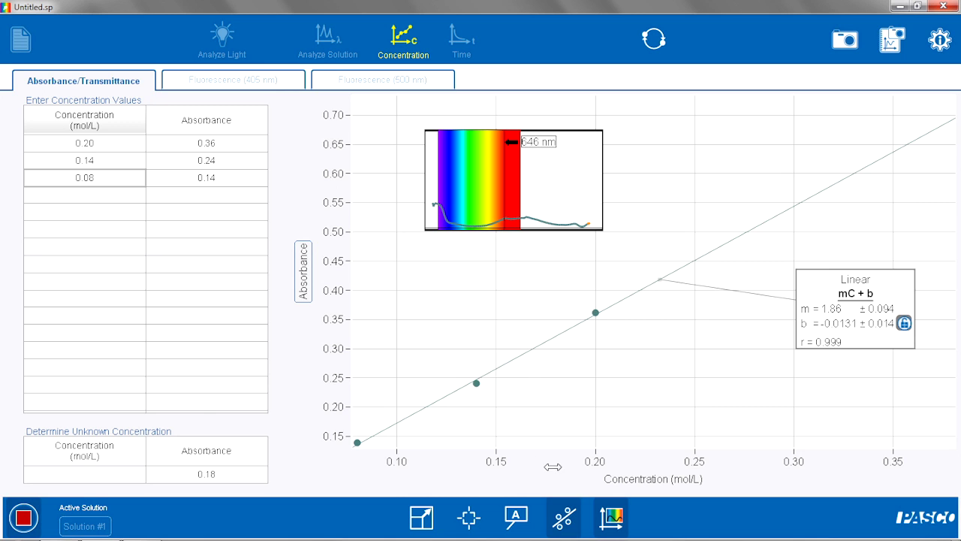
{"action": "mouse_move", "coordinate": [553, 467]}
{"action": "left_mouse_down"}
{"action": "mouse_move", "coordinate": [609, 453]}
{"action": "mouse_move", "coordinate": [559, 453]}
{"action": "left_mouse_up"}
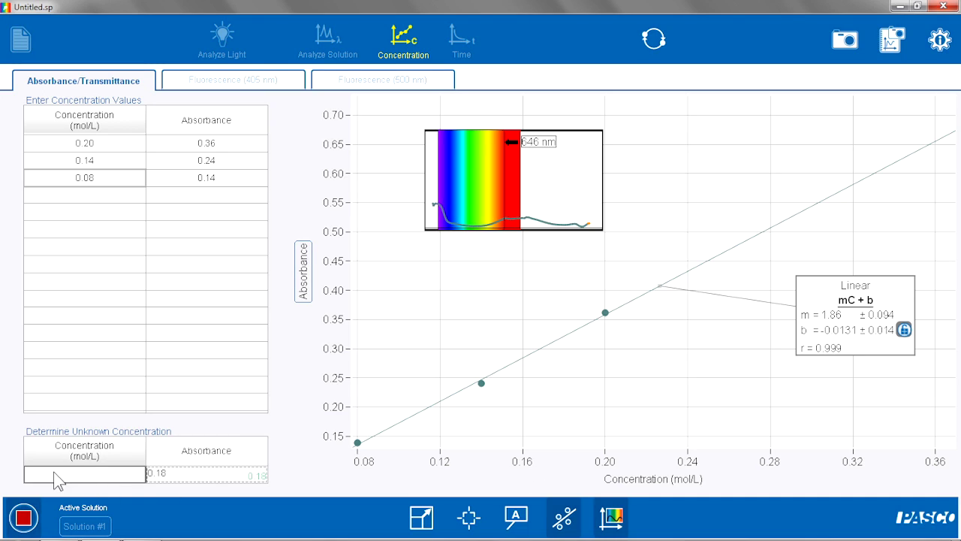
{"action": "type", "text": "0.10"}
- Confirm 0.10 mol/L as the unknown's concentration and stop collecting to keep the 0.18 reading
{"action": "key", "text": "Return"}
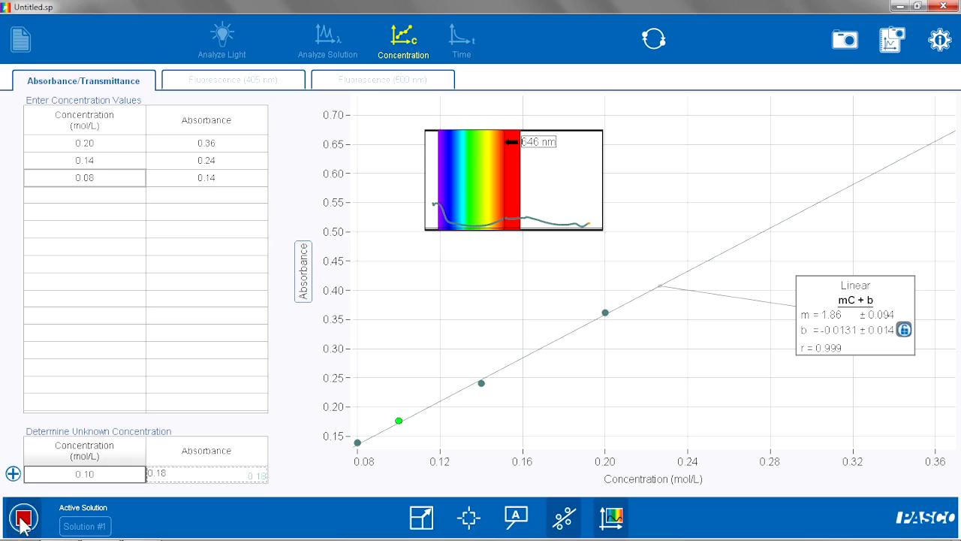
{"action": "left_click", "coordinate": [23, 519]}
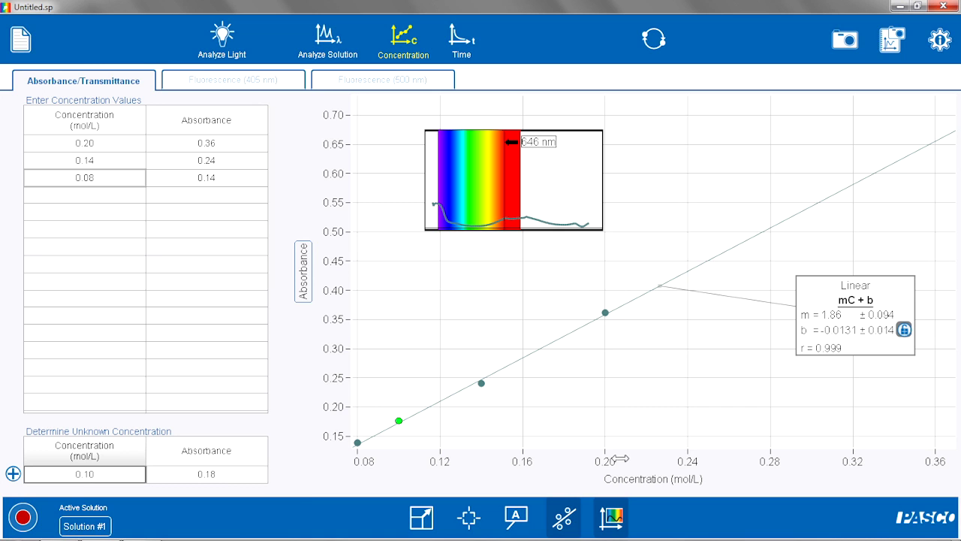